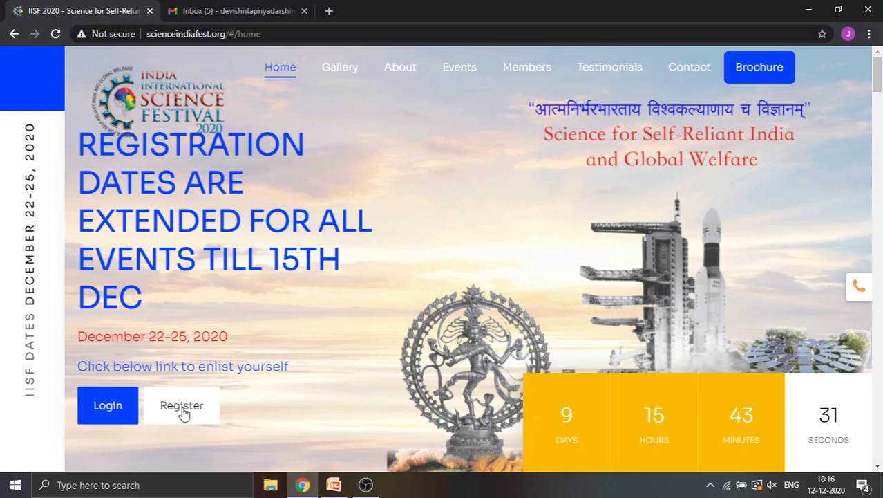
Step: Start registration and set country India, state Odisha and city BERHAMPUR in the Region step
{"action": "left_click", "coordinate": [183, 413]}
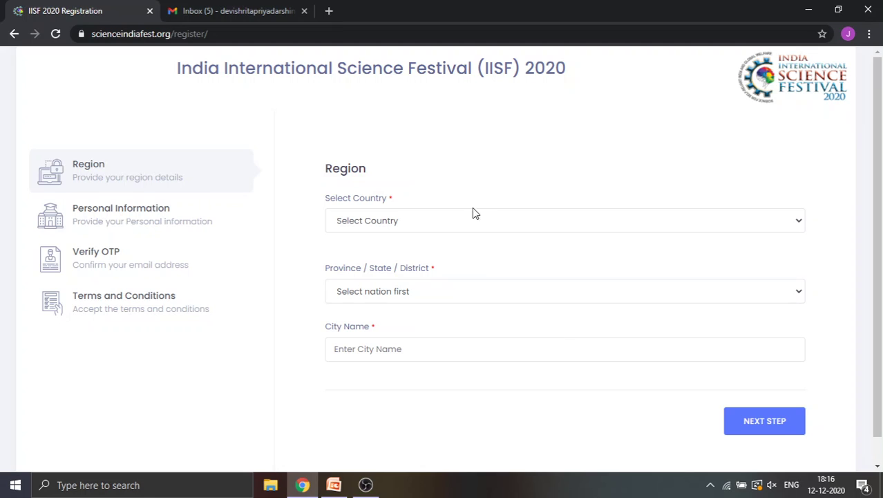
{"action": "left_click", "coordinate": [799, 222]}
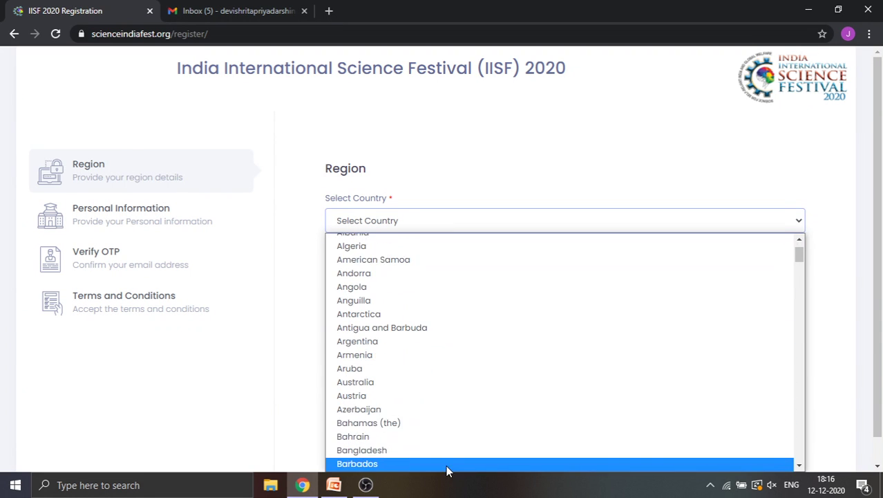
{"action": "scroll", "coordinate": [501, 328], "scroll_direction": "up", "scroll_amount": 2}
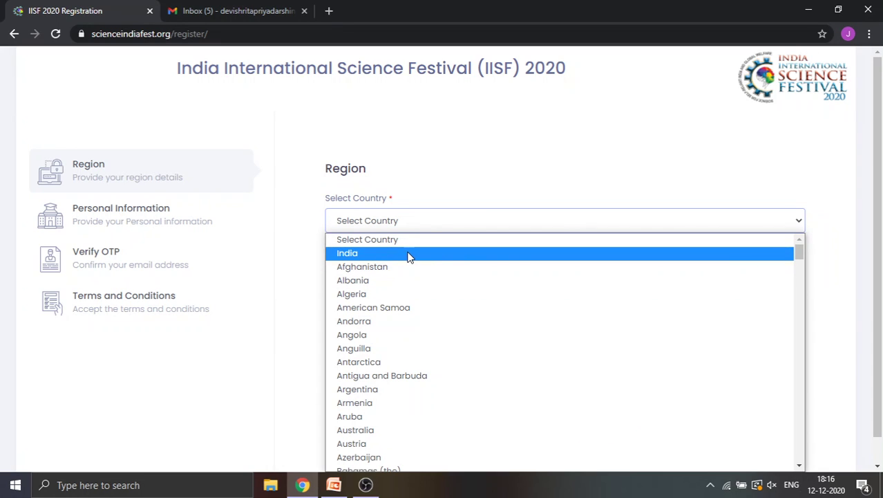
{"action": "left_click", "coordinate": [363, 255]}
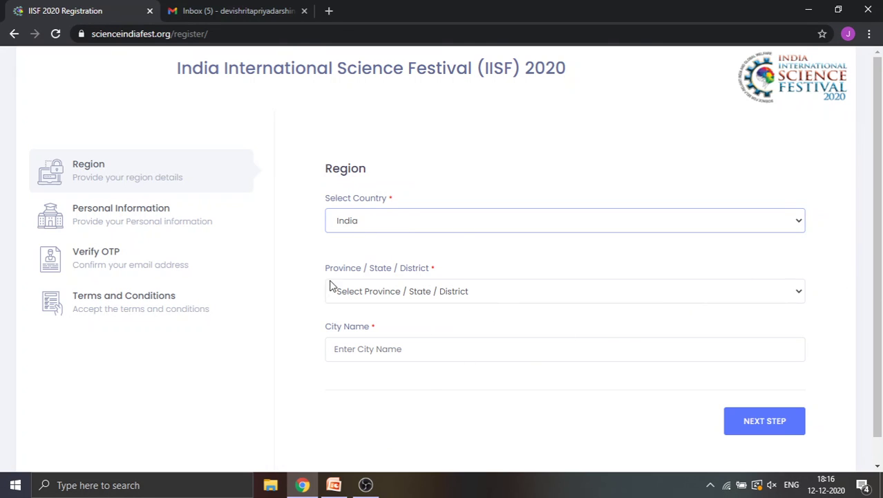
{"action": "left_click", "coordinate": [800, 292]}
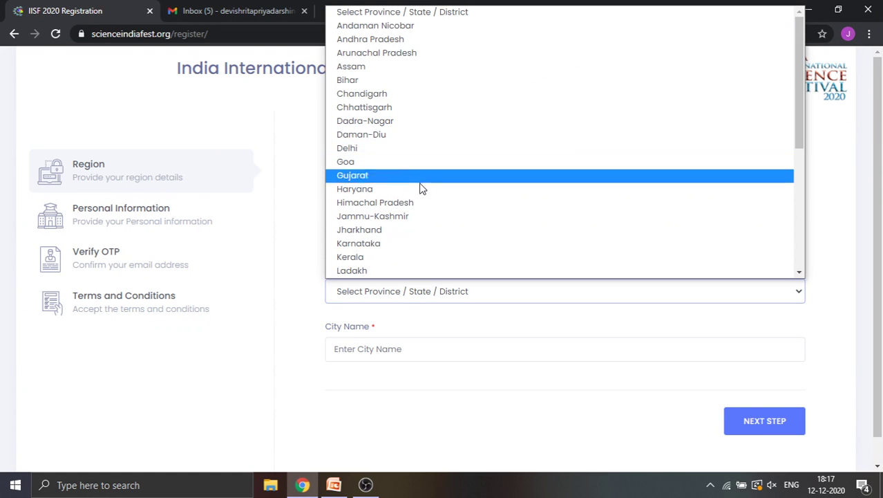
{"action": "scroll", "coordinate": [437, 261], "scroll_direction": "down", "scroll_amount": 4}
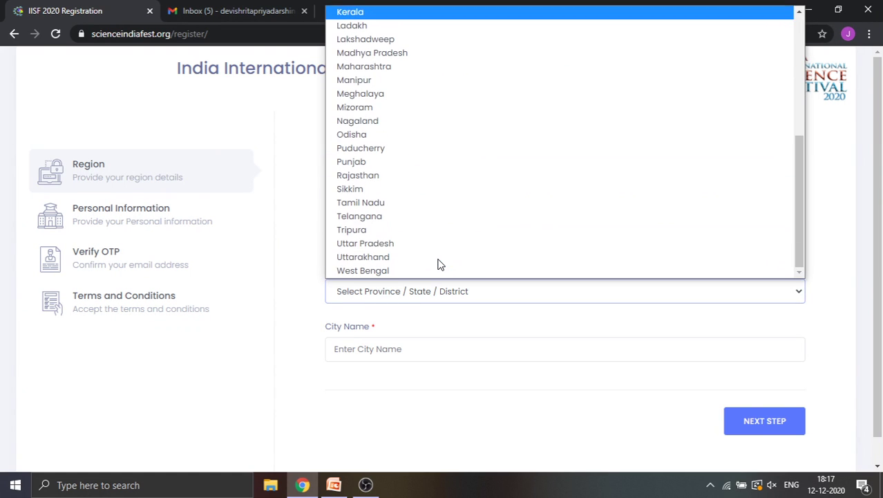
{"action": "left_click", "coordinate": [390, 135]}
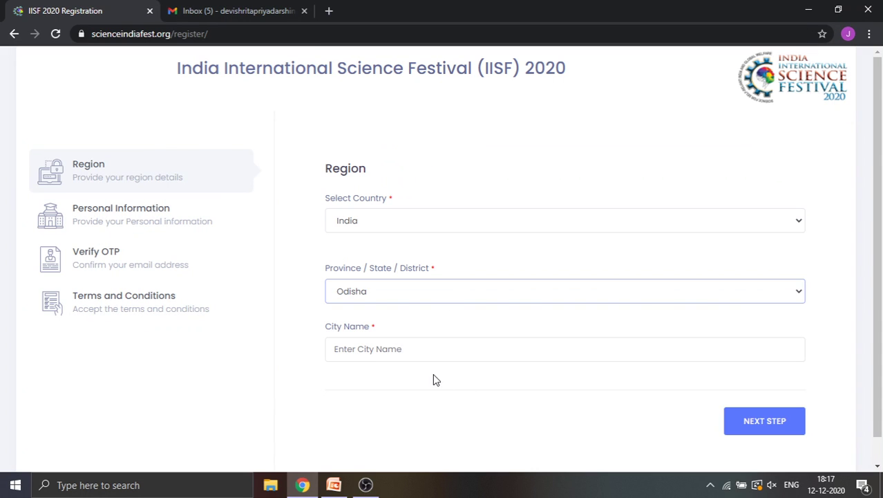
{"action": "left_click", "coordinate": [383, 350]}
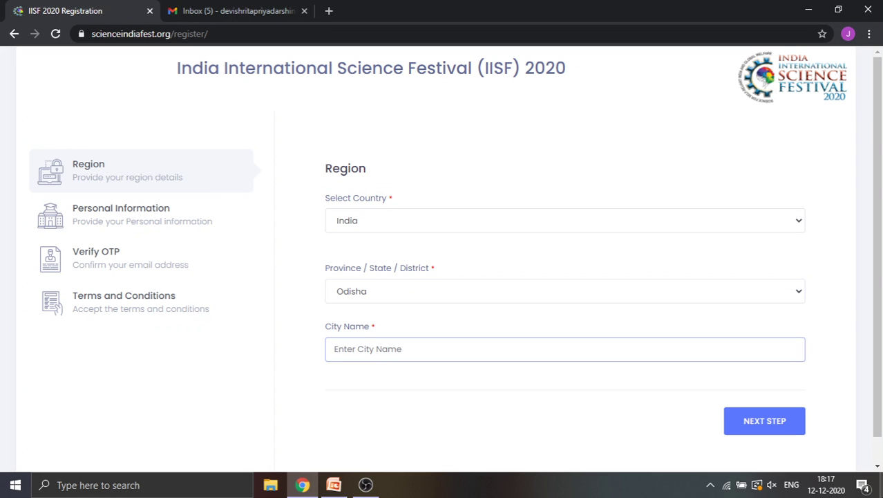
{"action": "type", "text": "BERHAMPUR"}
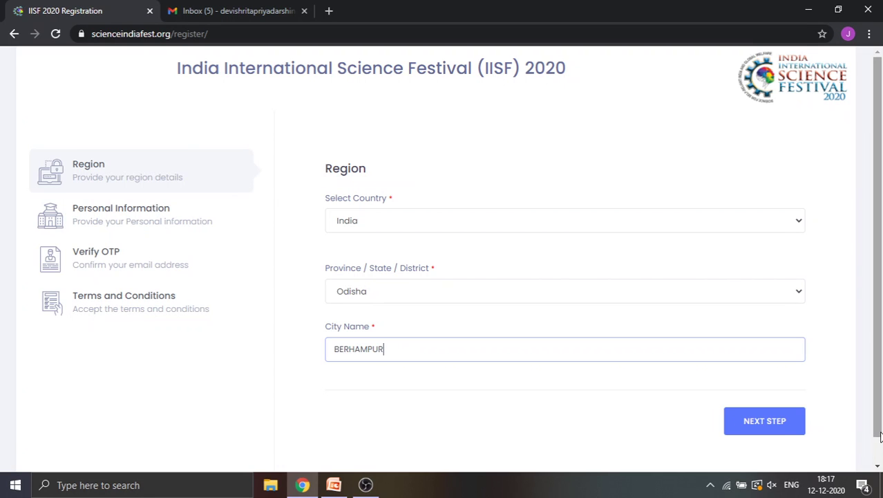
{"action": "scroll", "coordinate": [872, 367], "scroll_direction": "down", "scroll_amount": 1}
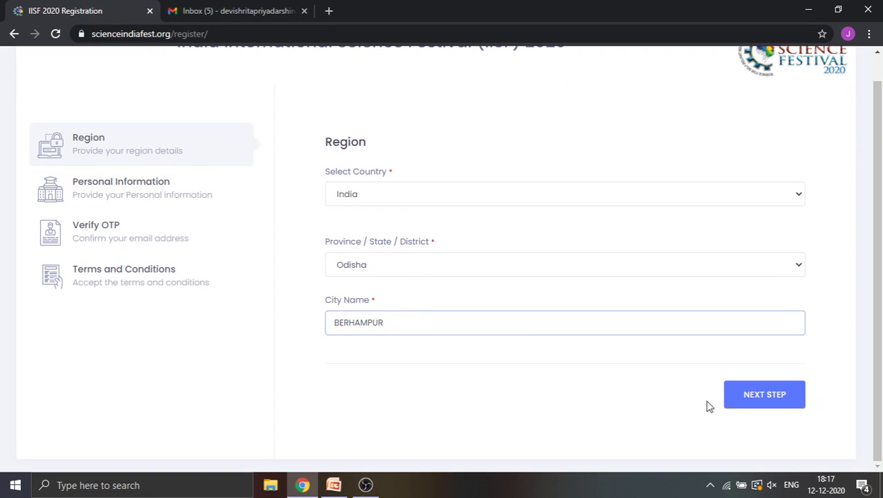
Step: Go to Personal Details and set title Miss, the participant's full name and gender Female
{"action": "left_click", "coordinate": [764, 399]}
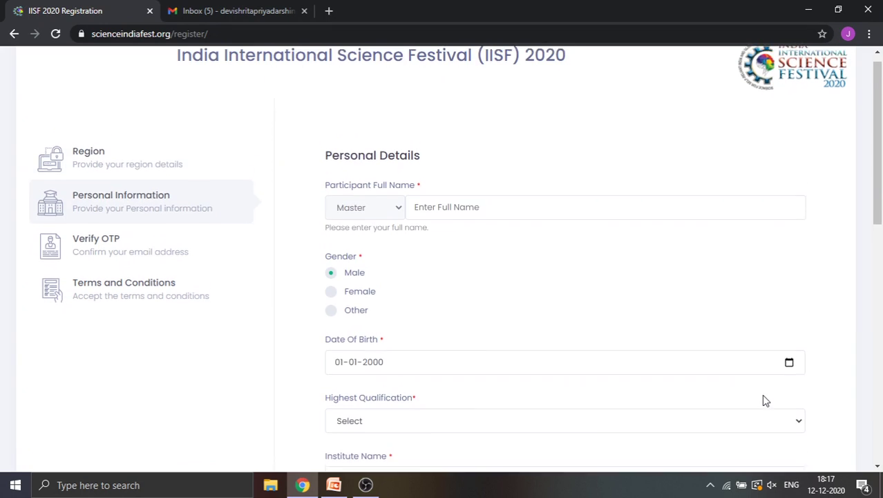
{"action": "scroll", "coordinate": [381, 216], "scroll_direction": "down", "scroll_amount": 1}
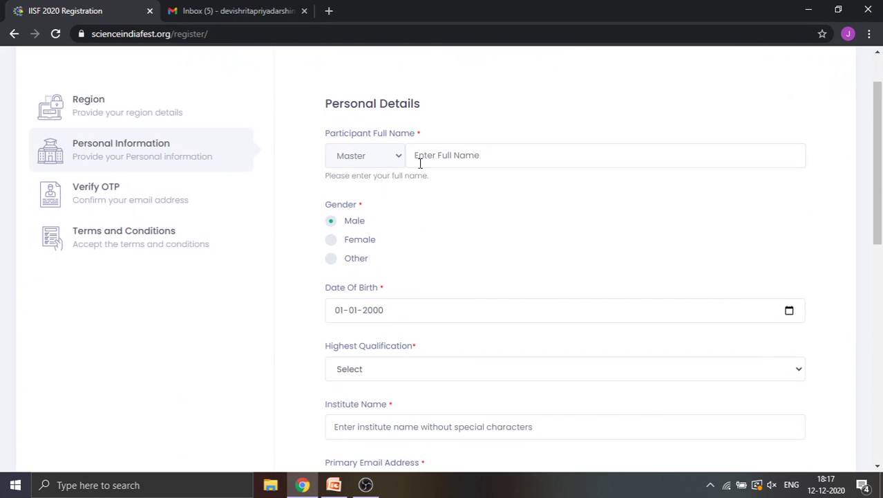
{"action": "left_click", "coordinate": [398, 159]}
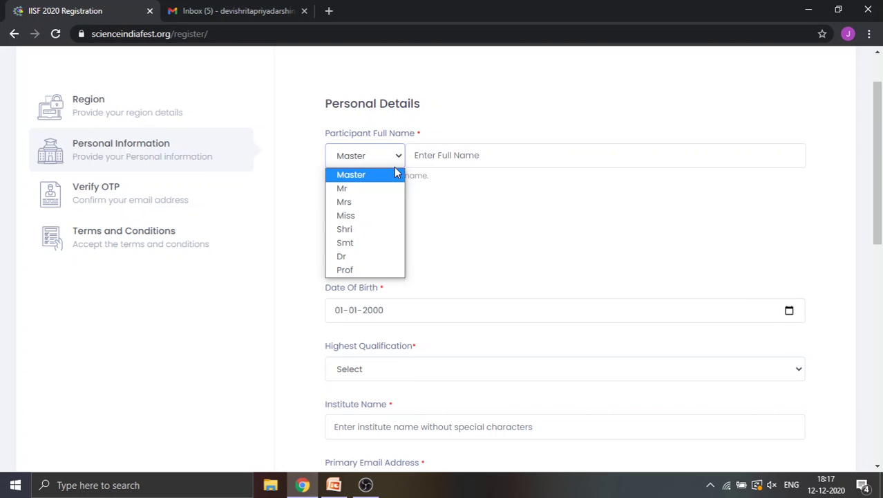
{"action": "left_click", "coordinate": [358, 219]}
{"action": "left_click", "coordinate": [445, 155]}
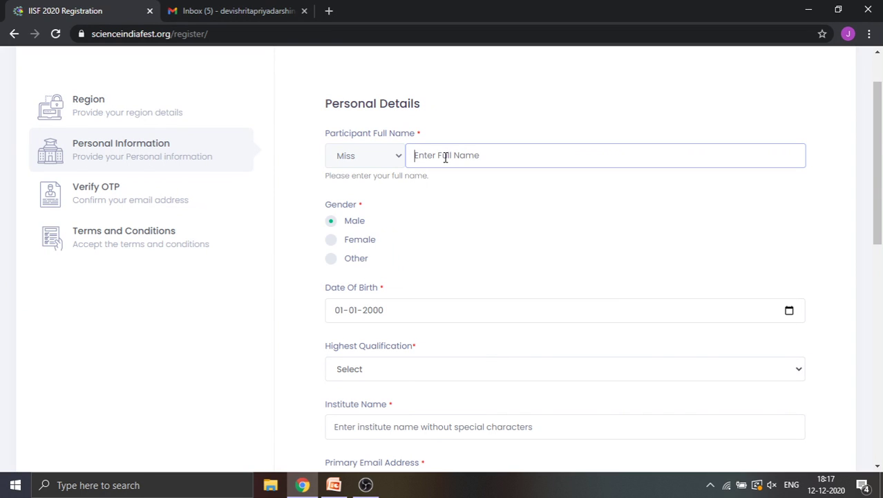
{"action": "left_click", "coordinate": [331, 240]}
Step: Pick 22 May 2006 as the date of birth in the calendar
{"action": "scroll", "coordinate": [359, 309], "scroll_direction": "down", "scroll_amount": 1}
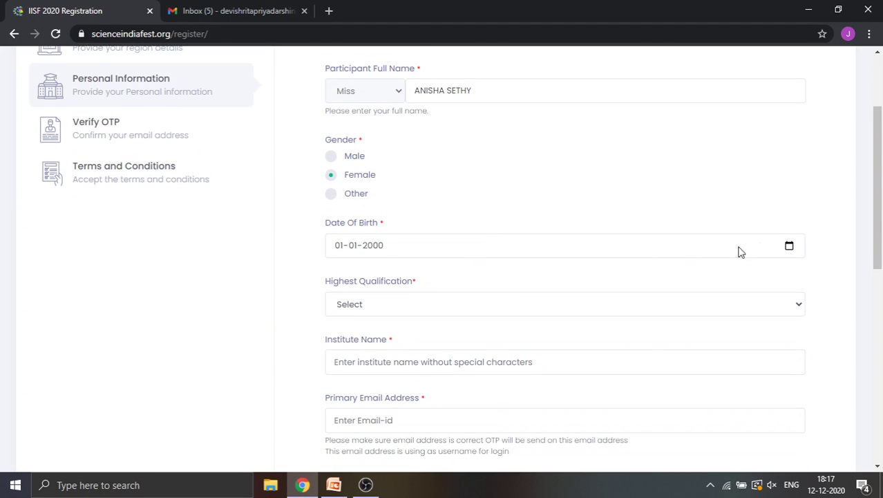
{"action": "left_click", "coordinate": [789, 245]}
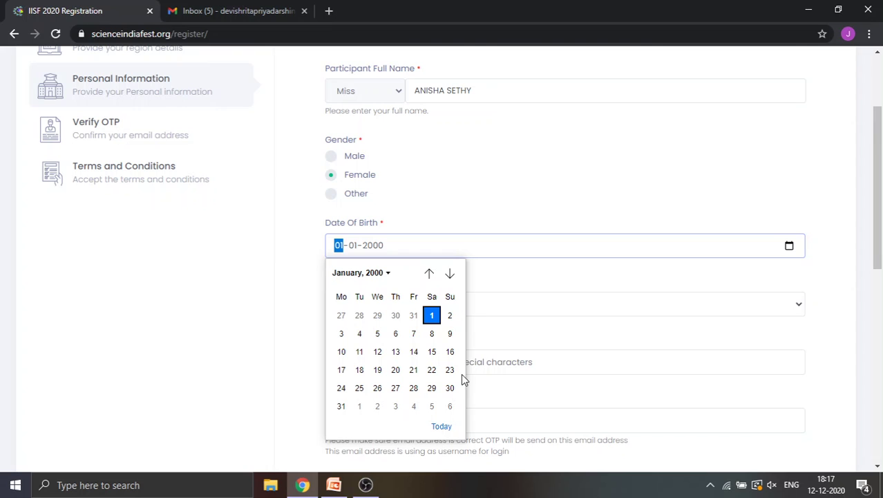
{"action": "left_click", "coordinate": [389, 274]}
{"action": "scroll", "coordinate": [393, 414], "scroll_direction": "down", "scroll_amount": 1}
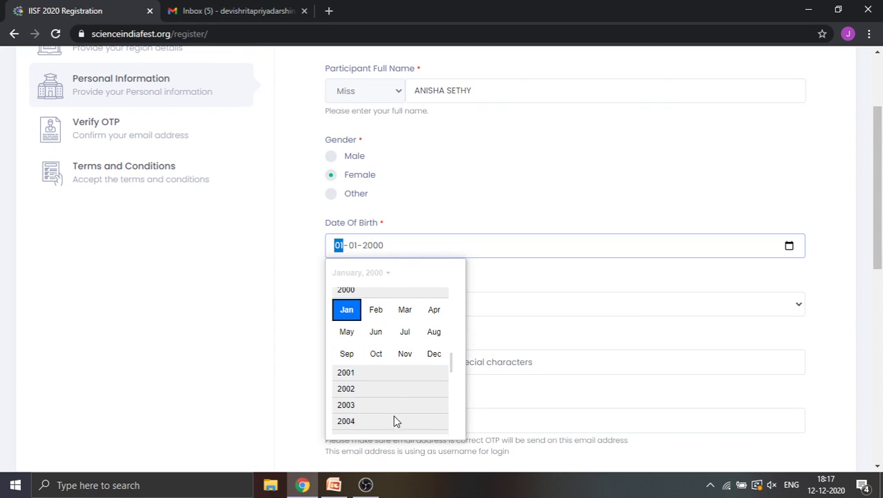
{"action": "scroll", "coordinate": [373, 425], "scroll_direction": "down", "scroll_amount": 1}
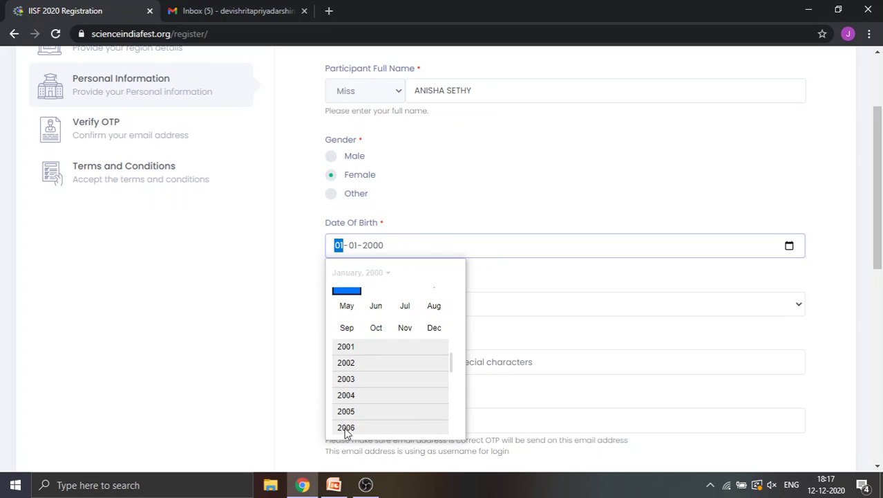
{"action": "left_click", "coordinate": [345, 429]}
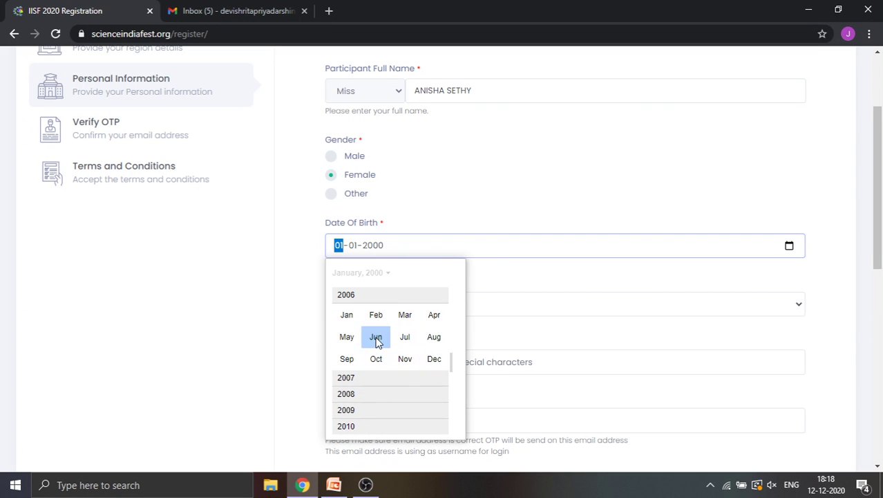
{"action": "left_click", "coordinate": [345, 337]}
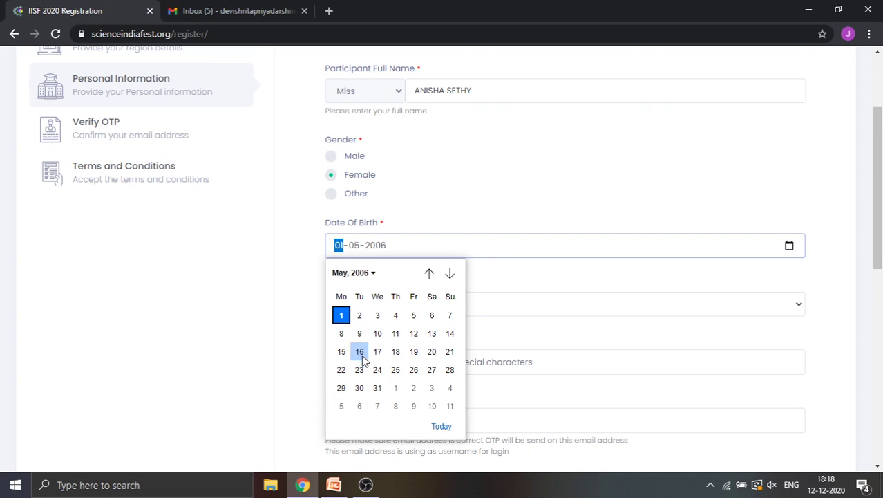
{"action": "left_click", "coordinate": [341, 370]}
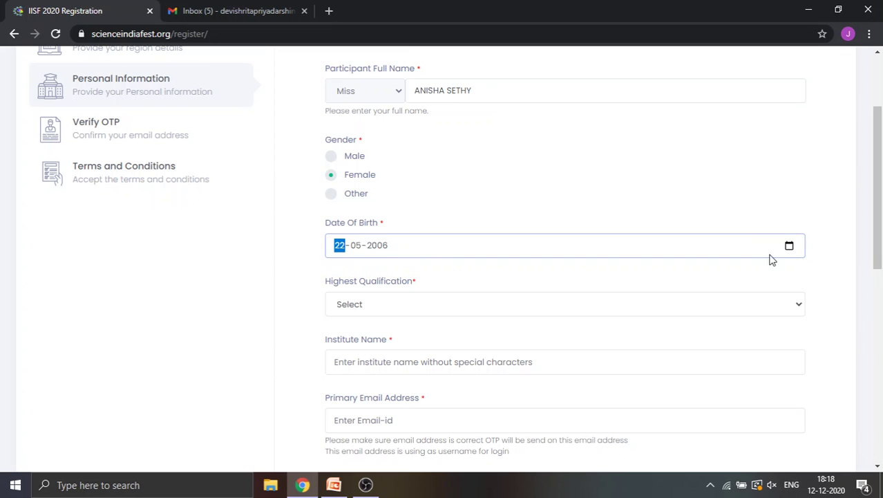
Step: Choose Below Matric as highest qualification and enter institute KENDRIYA VIDYALAYA BERHAMPUR
{"action": "left_click", "coordinate": [351, 306]}
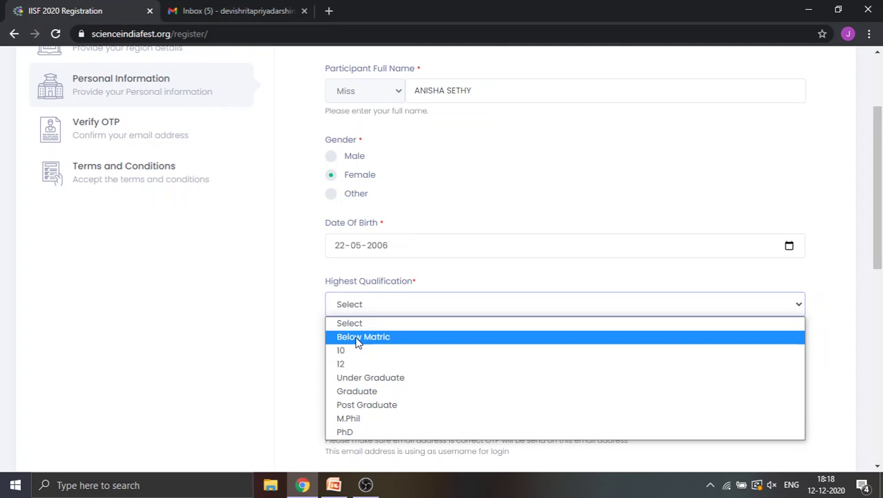
{"action": "left_click", "coordinate": [358, 343]}
{"action": "scroll", "coordinate": [662, 382], "scroll_direction": "down", "scroll_amount": 1}
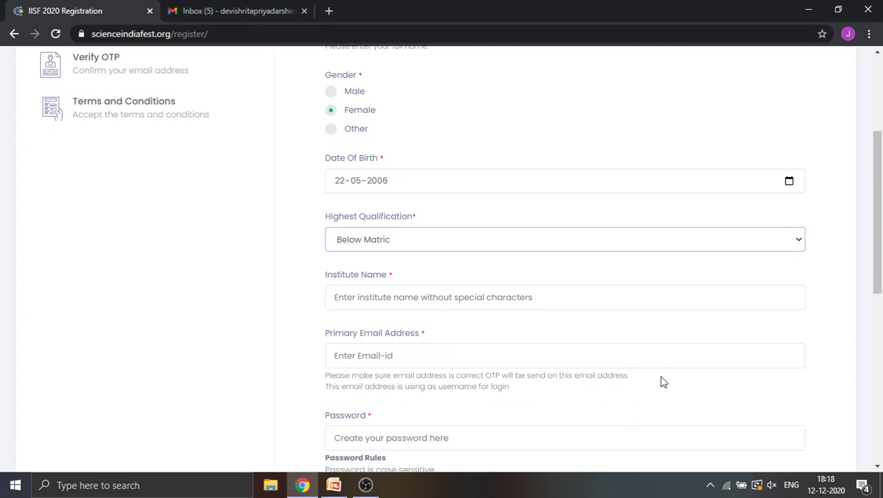
{"action": "left_click", "coordinate": [350, 298]}
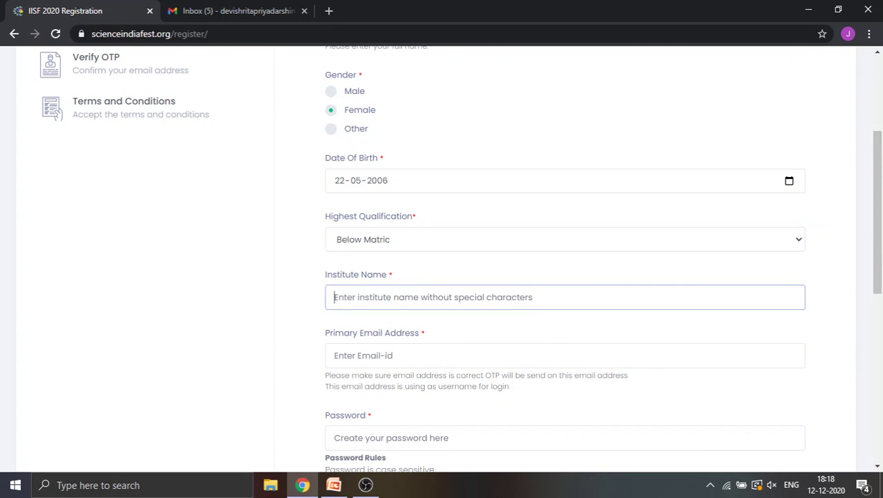
{"action": "type", "text": "KE"}
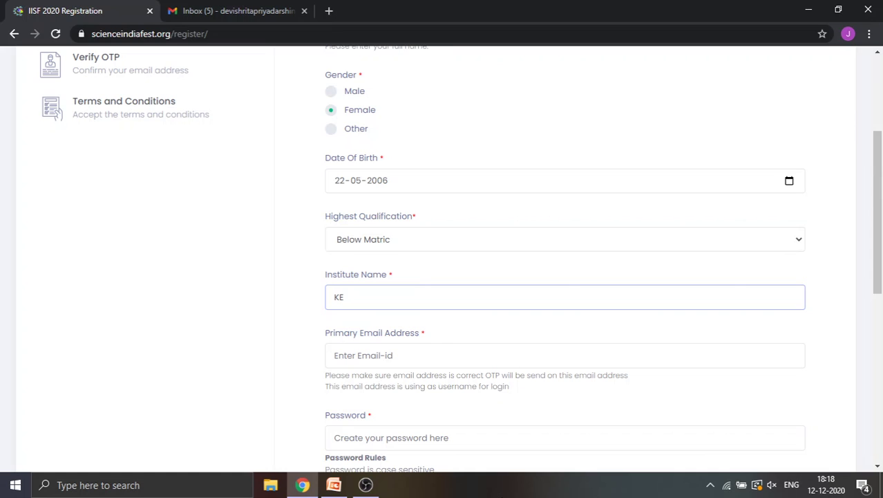
{"action": "type", "text": "NDRIYA VIDYALAYA BERH"}
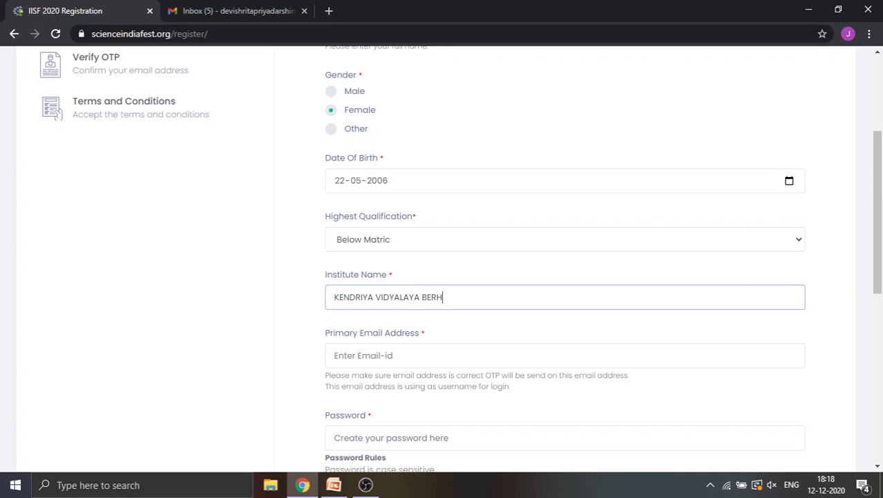
{"action": "type", "text": "AMPUR"}
{"action": "scroll", "coordinate": [442, 277], "scroll_direction": "down", "scroll_amount": 1}
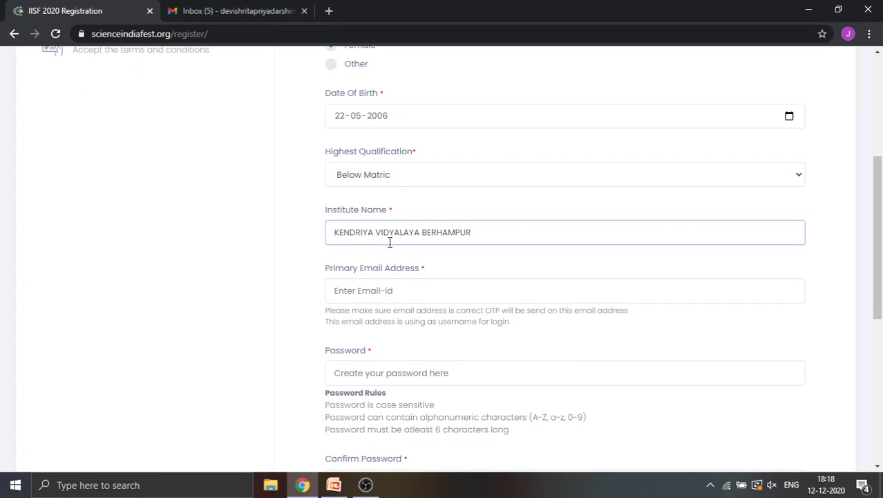
{"action": "left_click", "coordinate": [345, 293]}
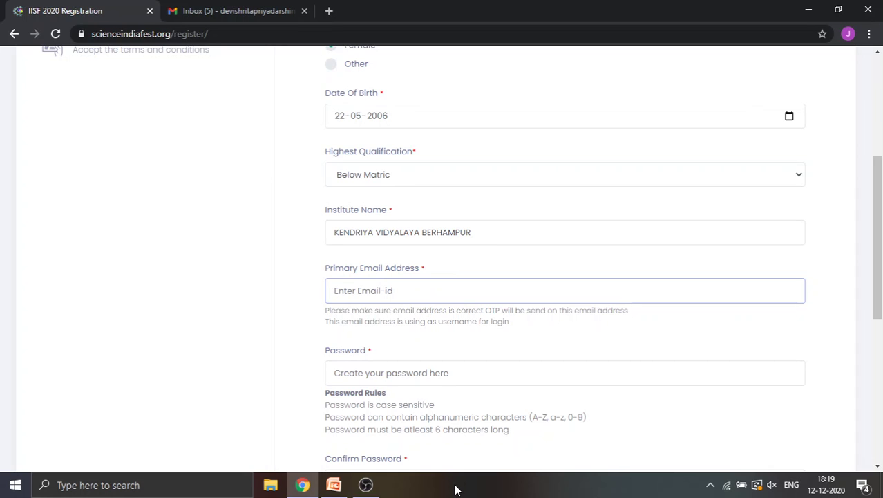
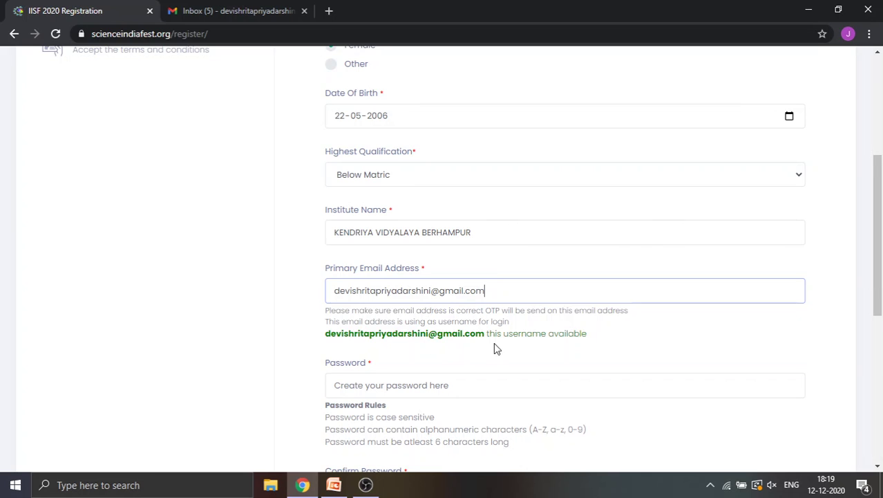
Step: Enter the participant's Gmail address and the same password in Password and Confirm Password
{"action": "left_click", "coordinate": [341, 388]}
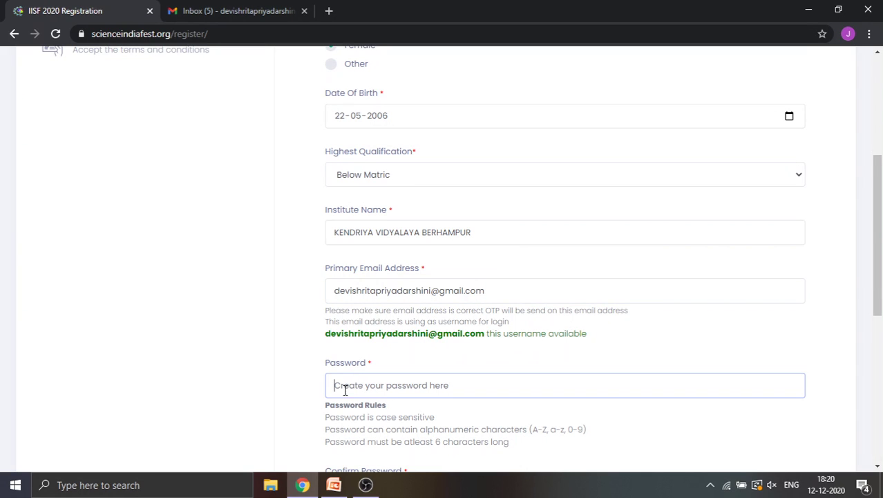
{"action": "scroll", "coordinate": [758, 293], "scroll_direction": "down", "scroll_amount": 1}
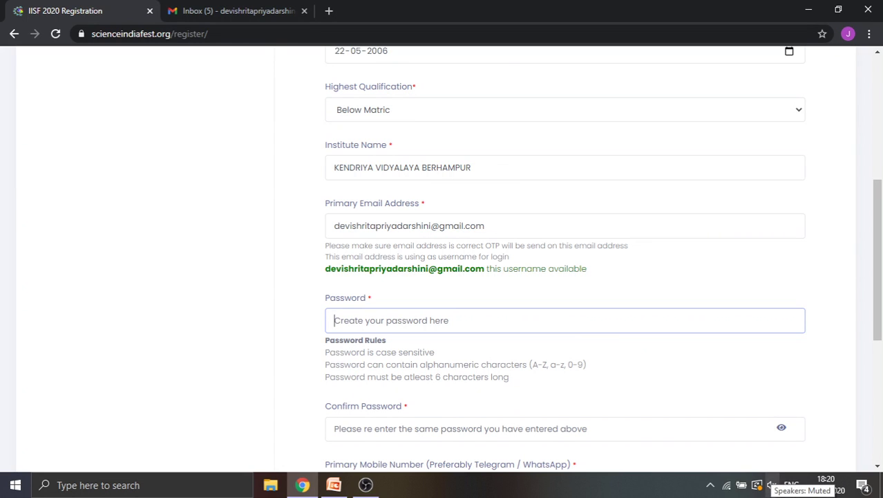
{"action": "type", "text": "****"}
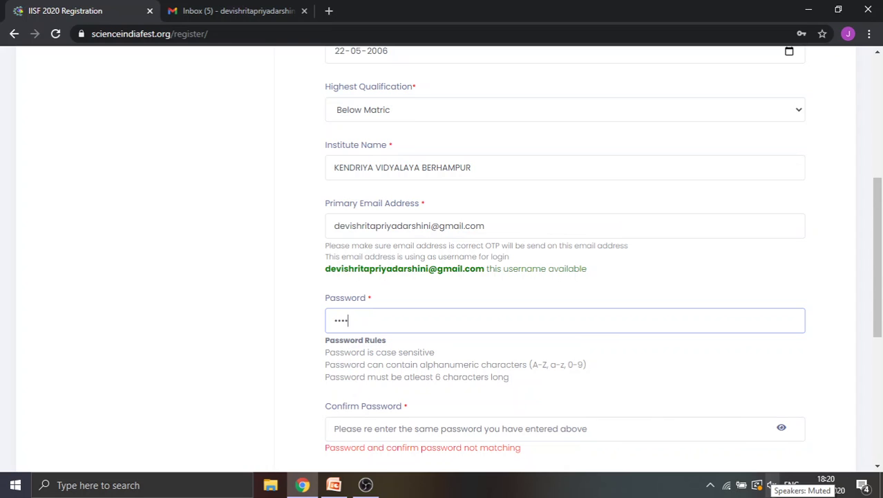
{"action": "type", "text": "***"}
{"action": "scroll", "coordinate": [595, 341], "scroll_direction": "down", "scroll_amount": 1}
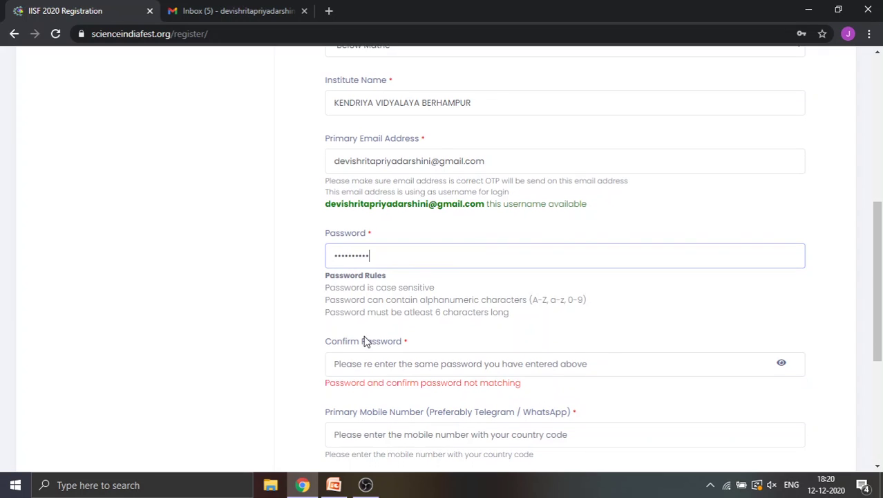
{"action": "scroll", "coordinate": [364, 339], "scroll_direction": "down", "scroll_amount": 1}
{"action": "left_click", "coordinate": [354, 299]}
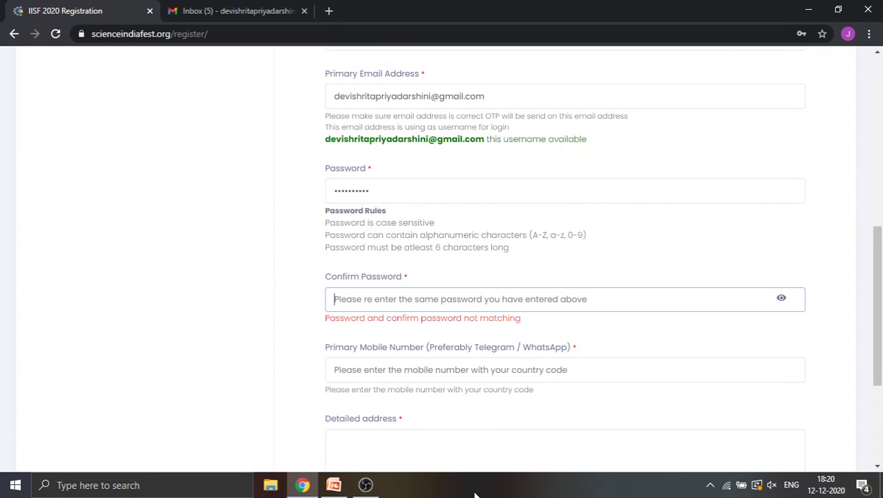
{"action": "type", "text": "***"}
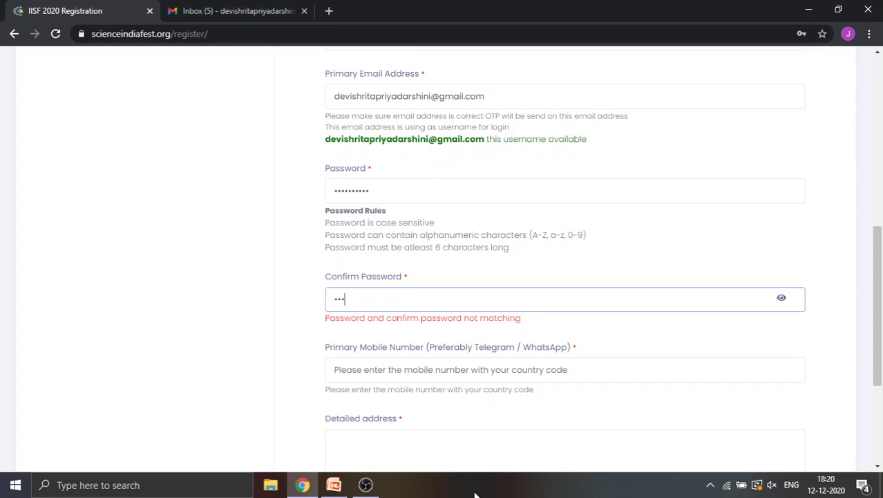
{"action": "type", "text": "*******"}
{"action": "left_click", "coordinate": [196, 277]}
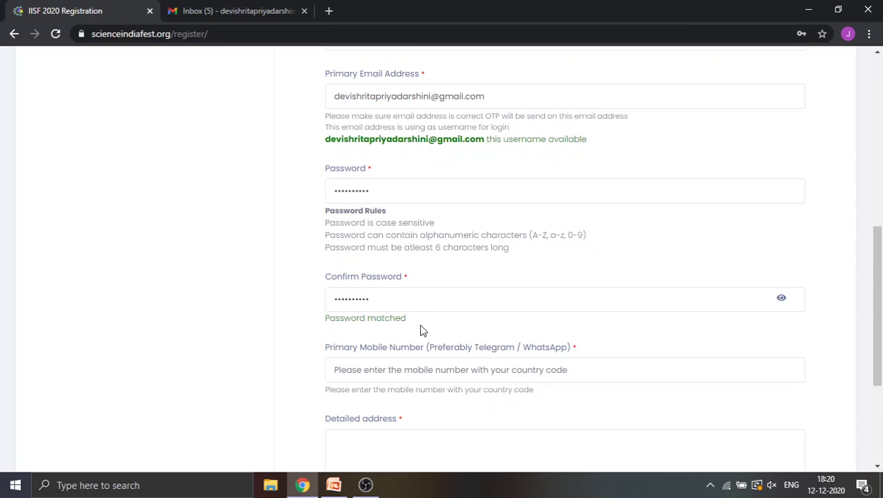
Step: Enter the participant's mobile number in the Primary Mobile Number field
{"action": "left_click", "coordinate": [353, 373]}
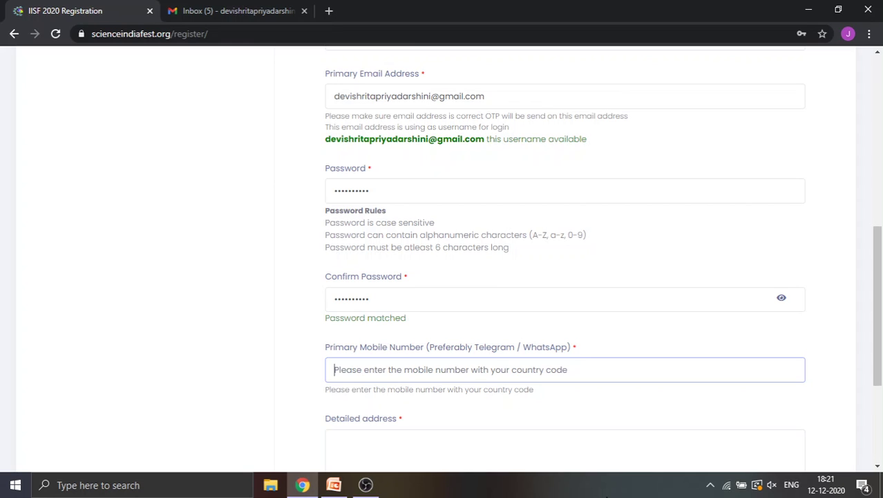
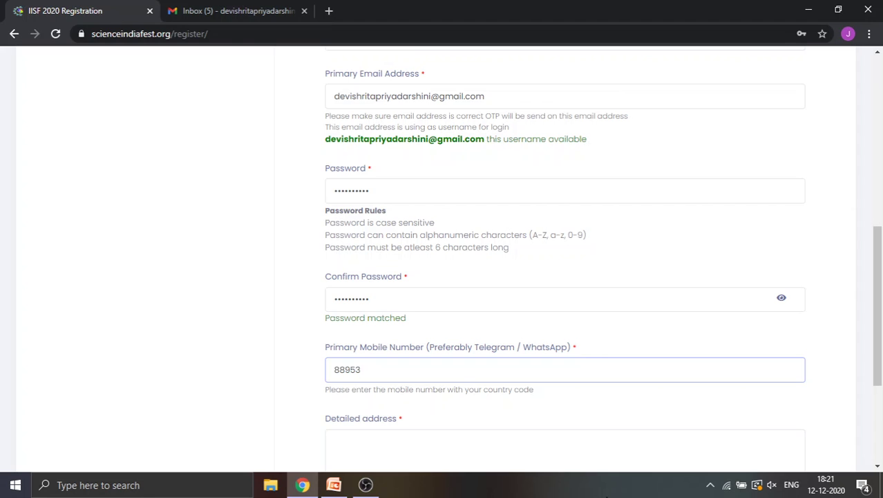
{"action": "scroll", "coordinate": [447, 310], "scroll_direction": "down", "scroll_amount": 1}
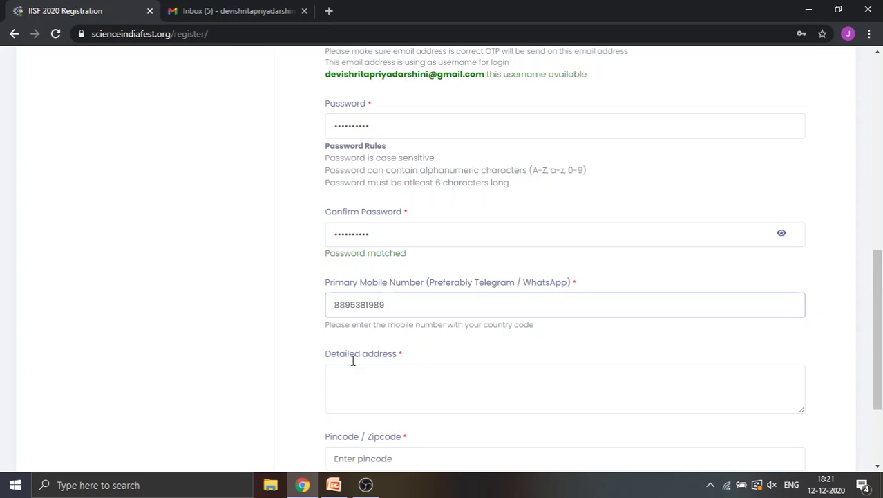
Step: Fill in the participant's detailed address and pincode, then review the completed form
{"action": "left_click", "coordinate": [345, 388]}
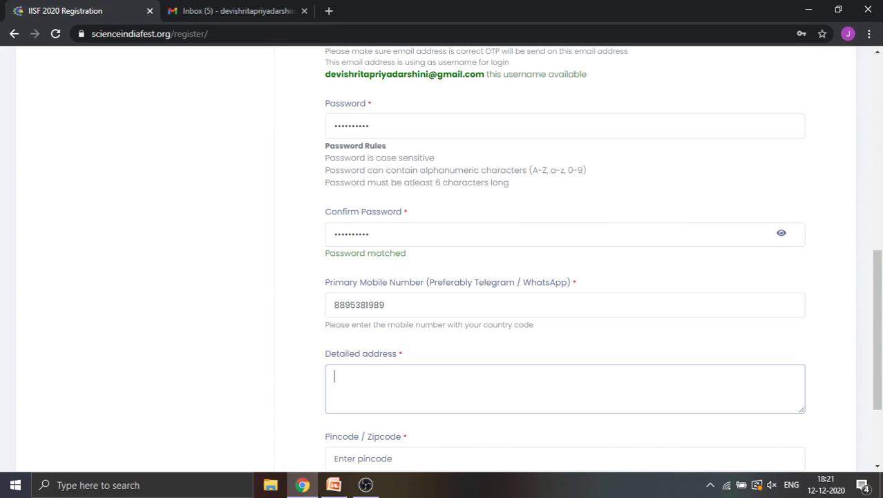
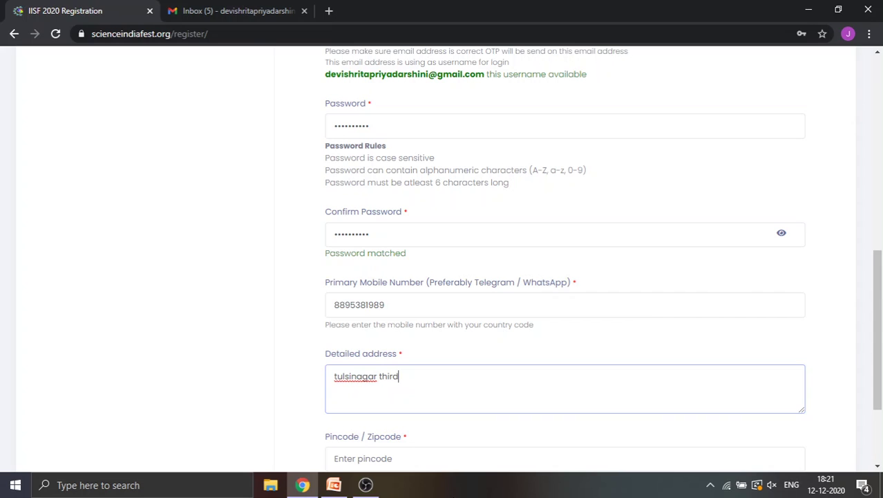
{"action": "scroll", "coordinate": [481, 303], "scroll_direction": "down", "scroll_amount": 1}
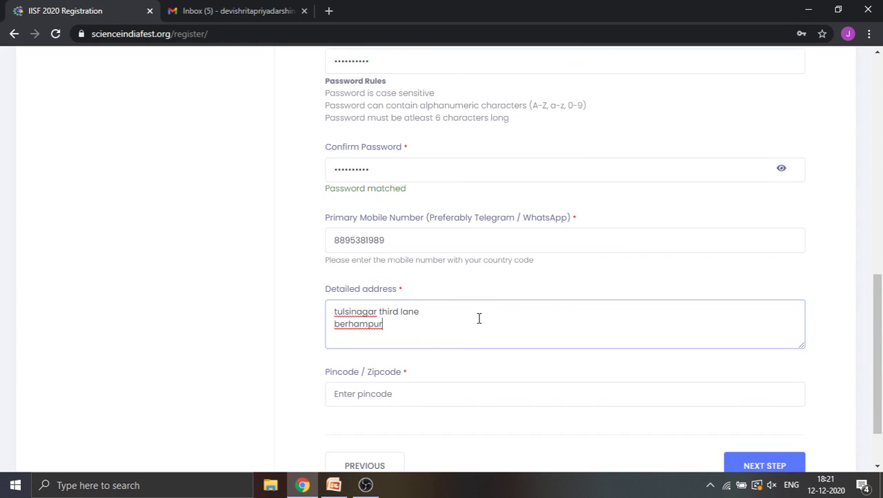
{"action": "left_click", "coordinate": [344, 401]}
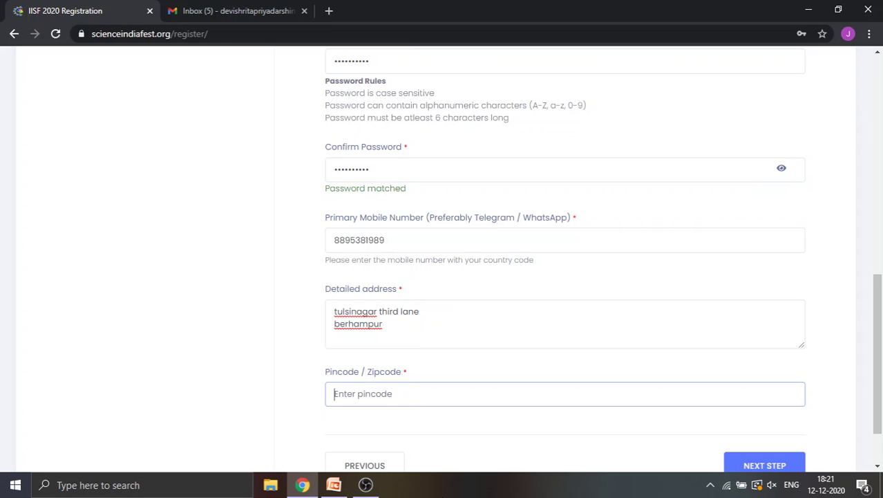
{"action": "type", "text": "760001"}
{"action": "scroll", "coordinate": [520, 288], "scroll_direction": "down", "scroll_amount": 2}
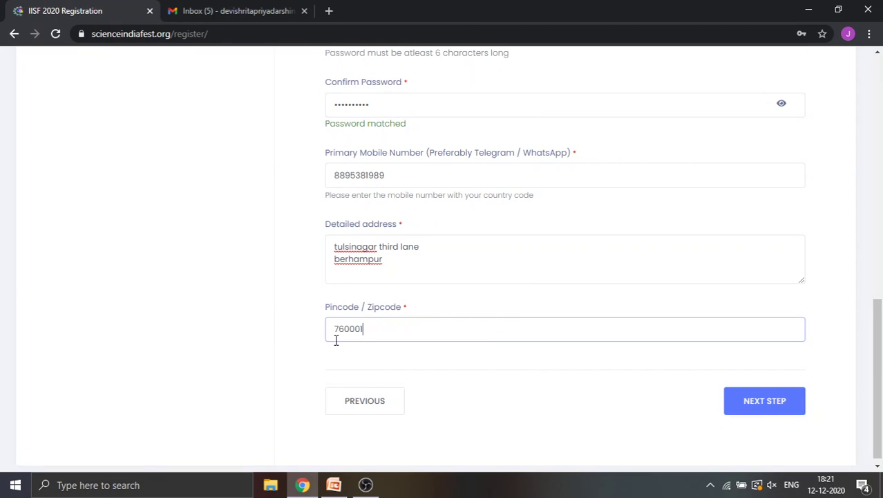
{"action": "left_click", "coordinate": [335, 339]}
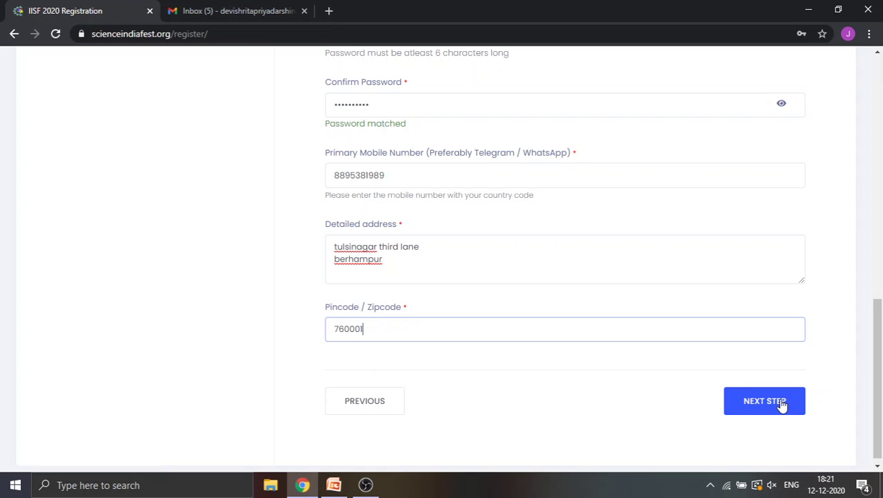
{"action": "scroll", "coordinate": [384, 260], "scroll_direction": "up", "scroll_amount": 6}
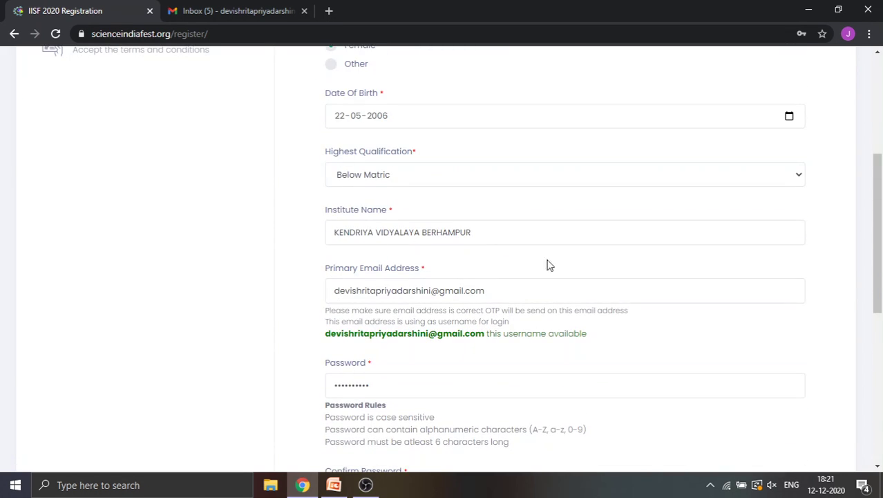
{"action": "scroll", "coordinate": [429, 197], "scroll_direction": "down", "scroll_amount": 6}
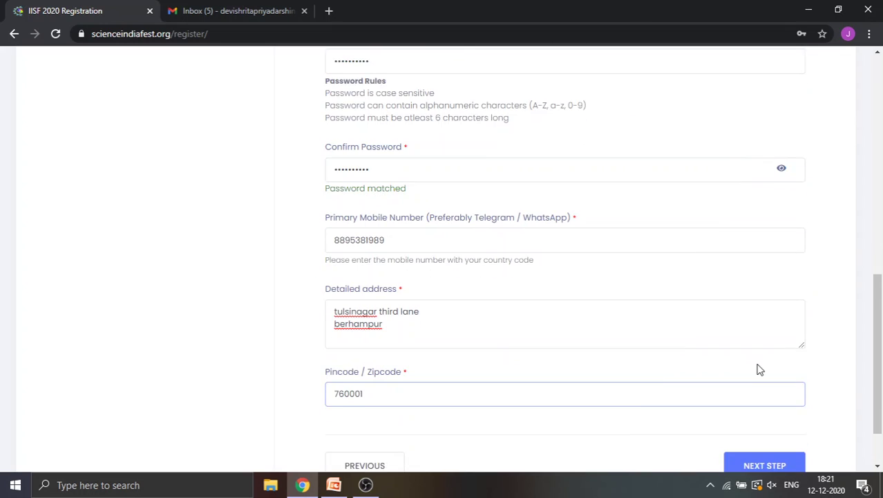
Step: Submit the personal information with NEXT STEP to reach OTP verification
{"action": "left_click", "coordinate": [769, 399]}
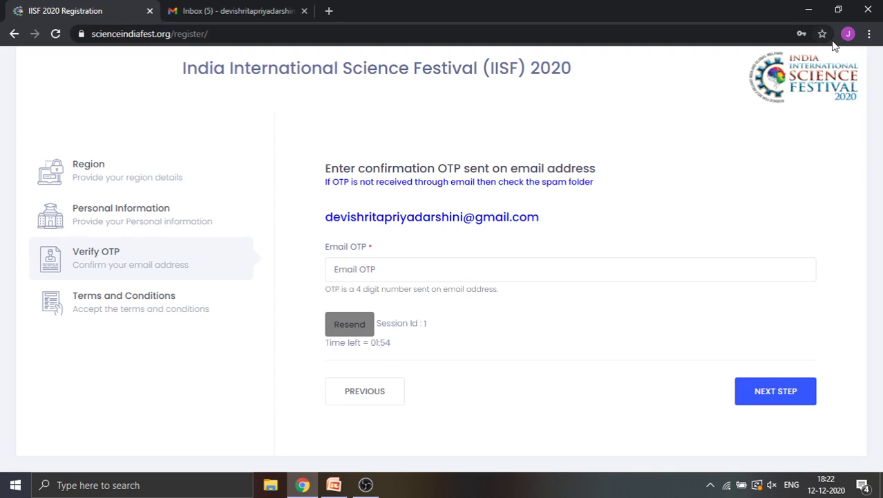
Step: In Gmail's Promotions, open the IISF 2020 registration OTP email
{"action": "left_click", "coordinate": [253, 17]}
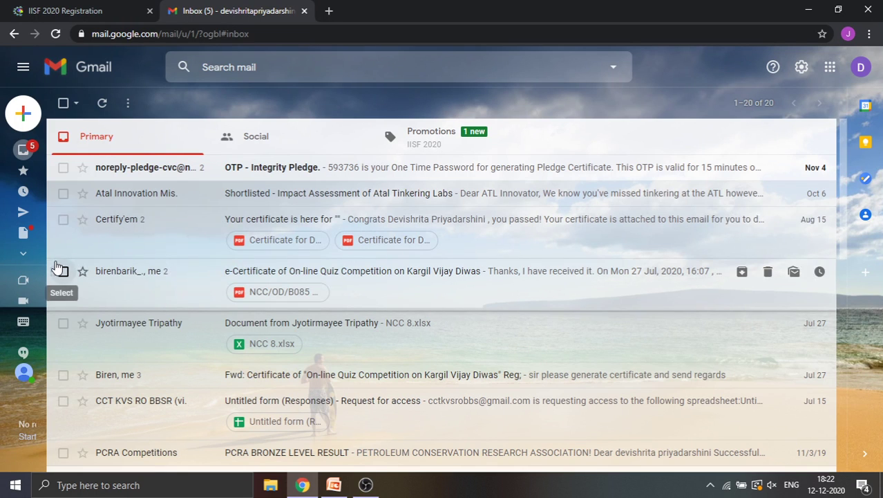
{"action": "left_click", "coordinate": [429, 136]}
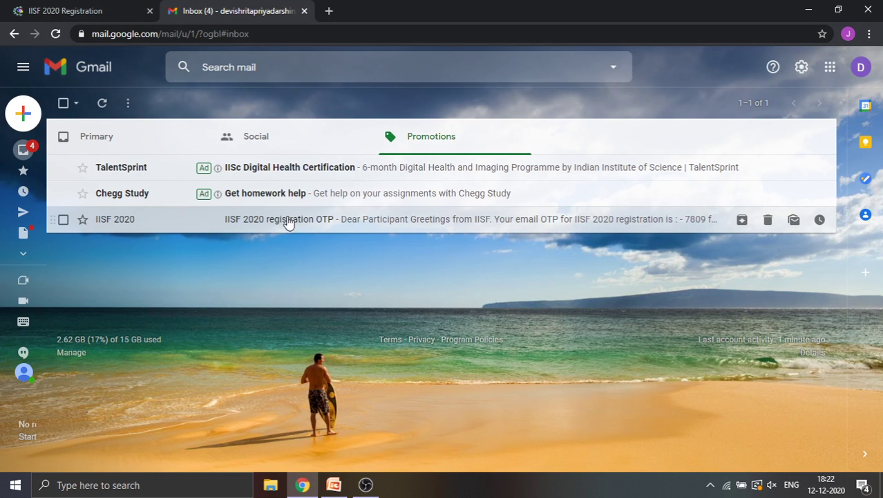
{"action": "left_click", "coordinate": [336, 173]}
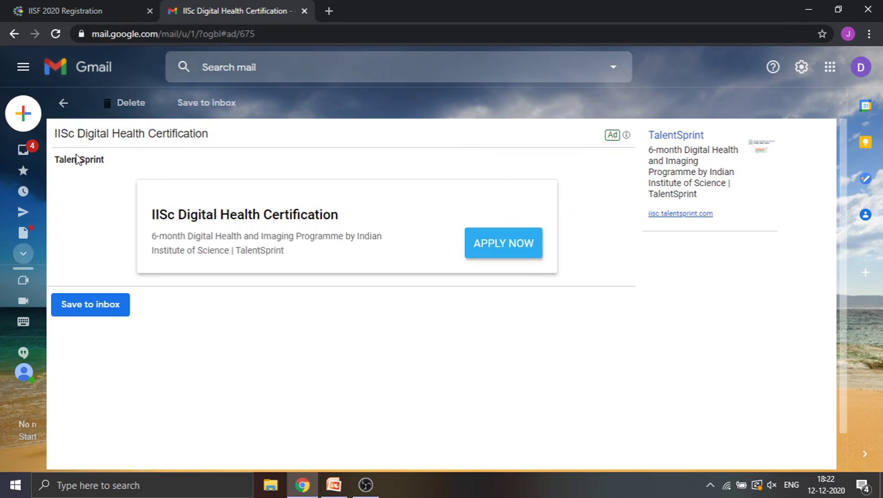
{"action": "left_click", "coordinate": [63, 102]}
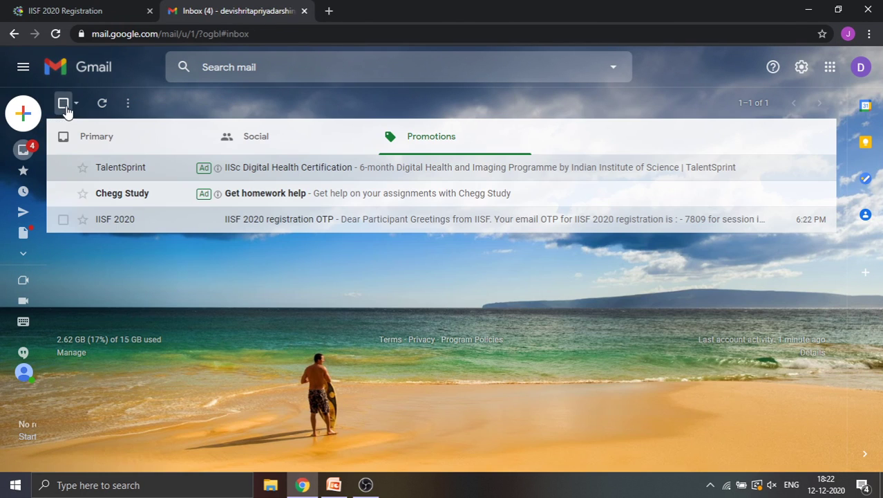
{"action": "left_click", "coordinate": [630, 220]}
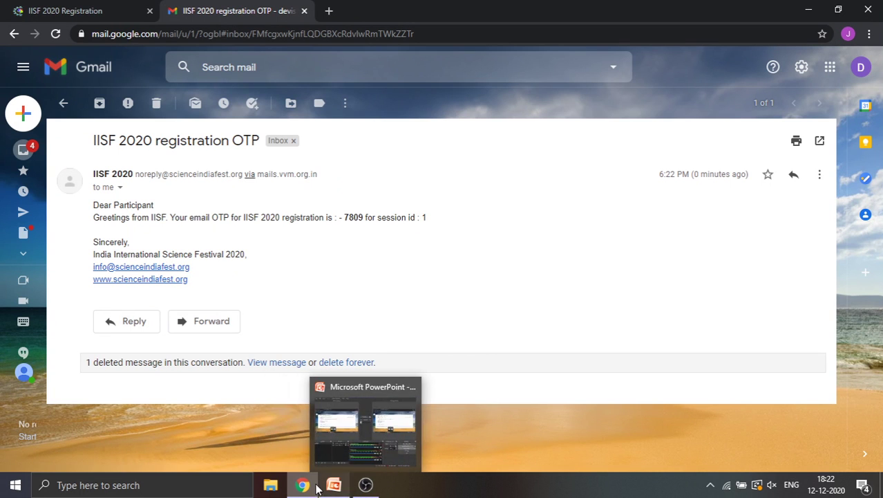
Step: Enter the emailed verification code in Email OTP and continue to Terms and Conditions
{"action": "left_click", "coordinate": [63, 11]}
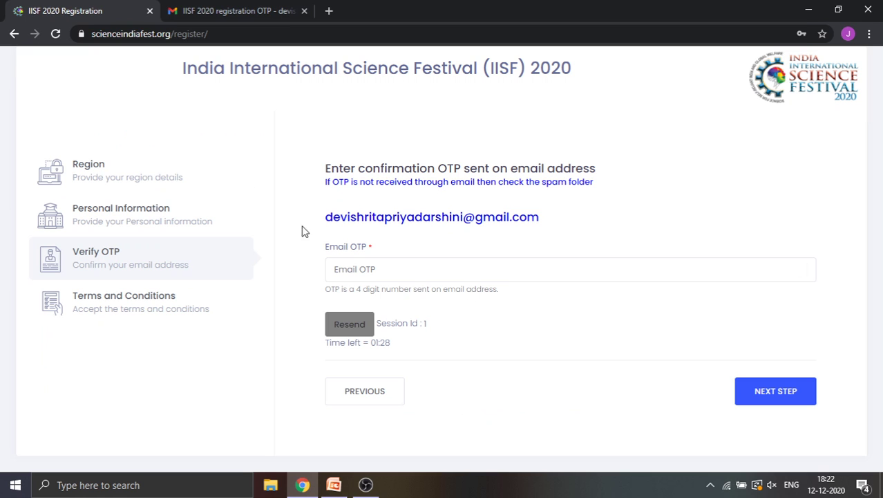
{"action": "left_click", "coordinate": [392, 271]}
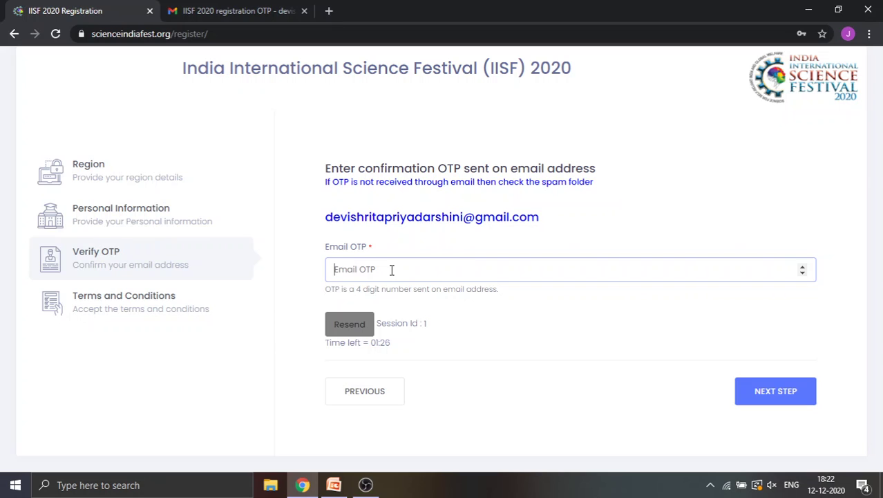
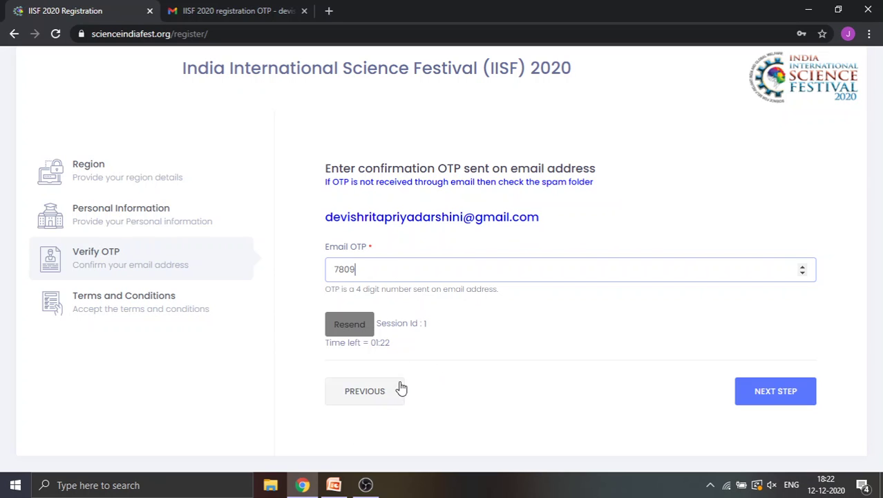
{"action": "left_click", "coordinate": [780, 395]}
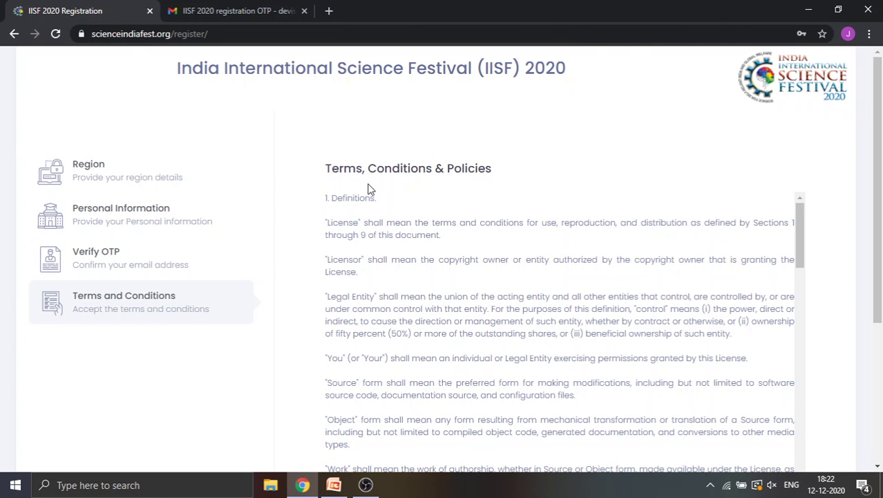
{"action": "scroll", "coordinate": [482, 192], "scroll_direction": "down", "scroll_amount": 1}
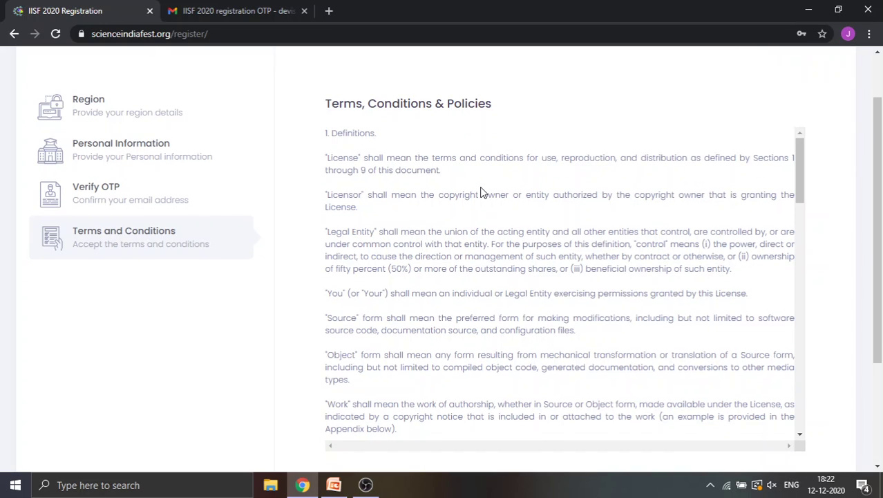
{"action": "scroll", "coordinate": [482, 191], "scroll_direction": "down", "scroll_amount": 1}
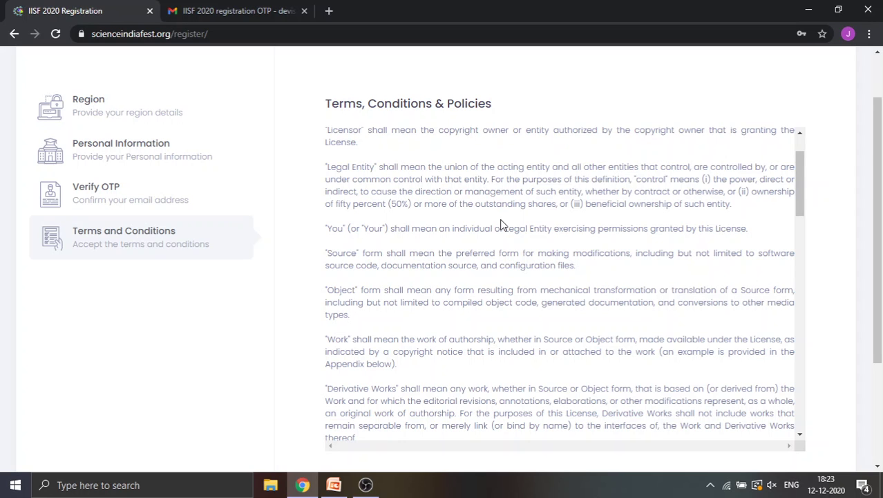
{"action": "scroll", "coordinate": [497, 335], "scroll_direction": "down", "scroll_amount": 3}
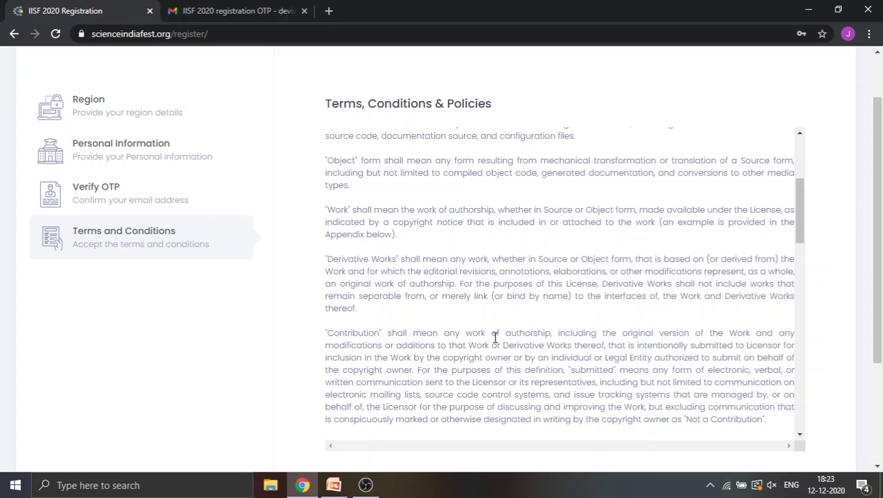
{"action": "scroll", "coordinate": [495, 337], "scroll_direction": "down", "scroll_amount": 3}
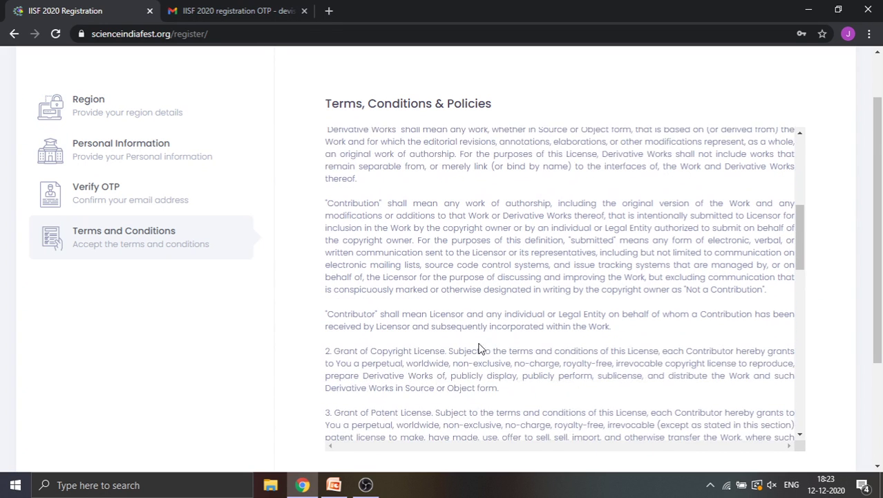
{"action": "scroll", "coordinate": [463, 376], "scroll_direction": "down", "scroll_amount": 6}
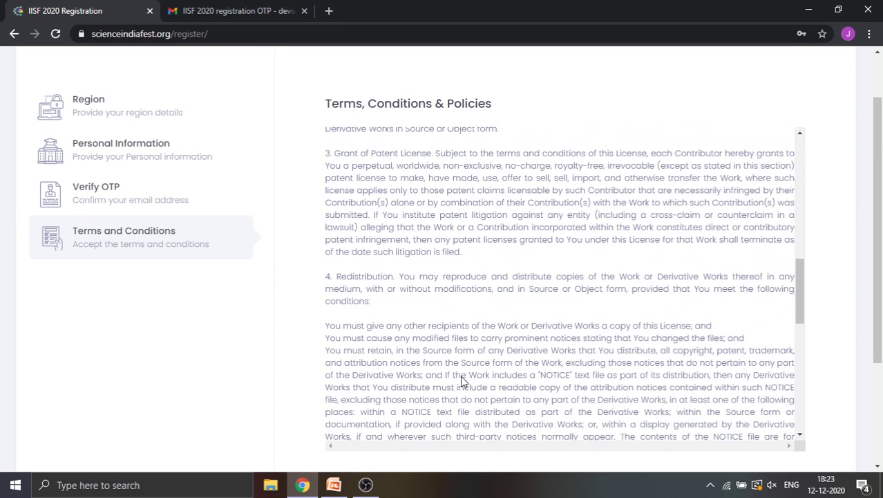